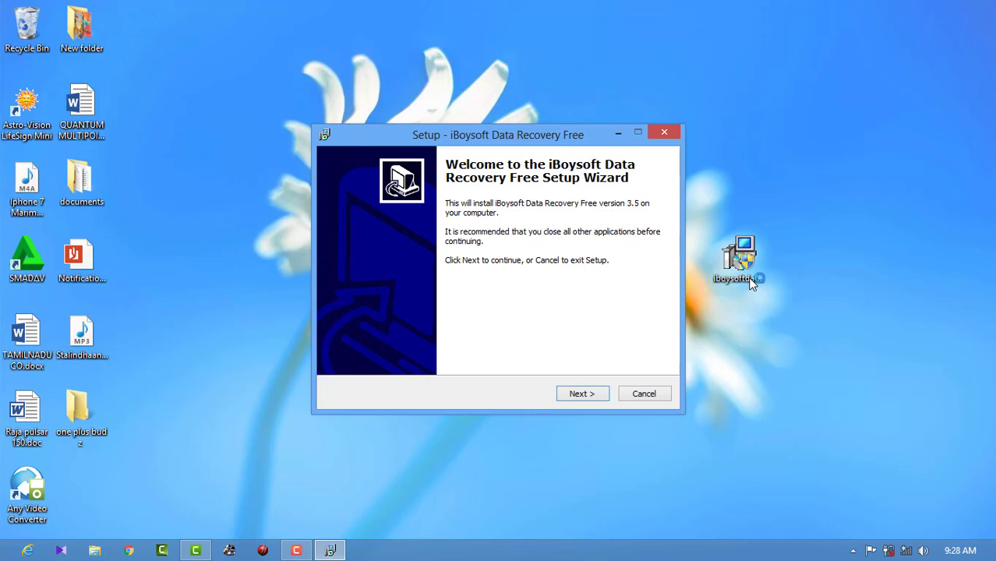
- Accept the iBoysoft Data Recovery Free license agreement and confirm installing into the existing default destination folder
{"action": "left_click", "coordinate": [585, 395]}
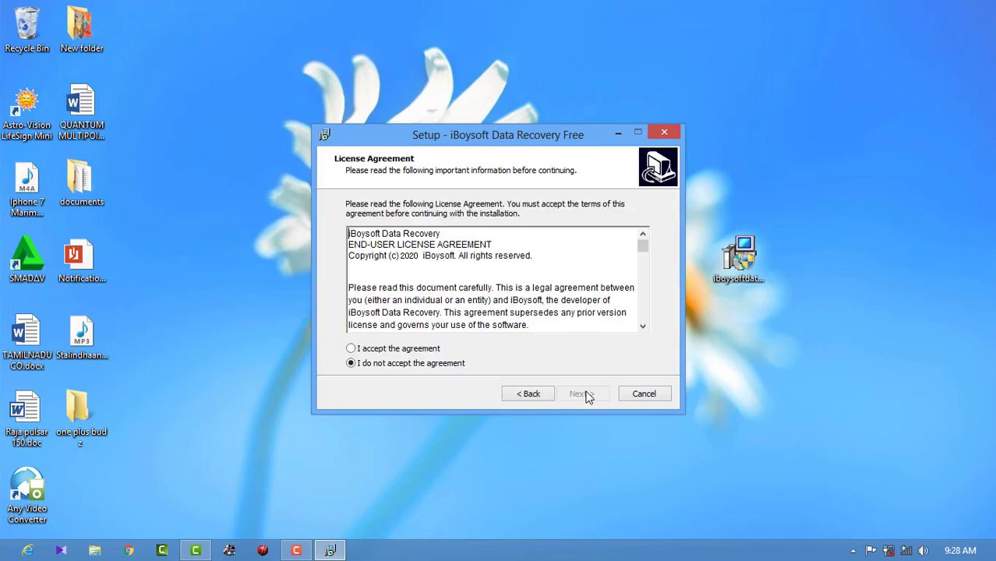
{"action": "left_click", "coordinate": [352, 348]}
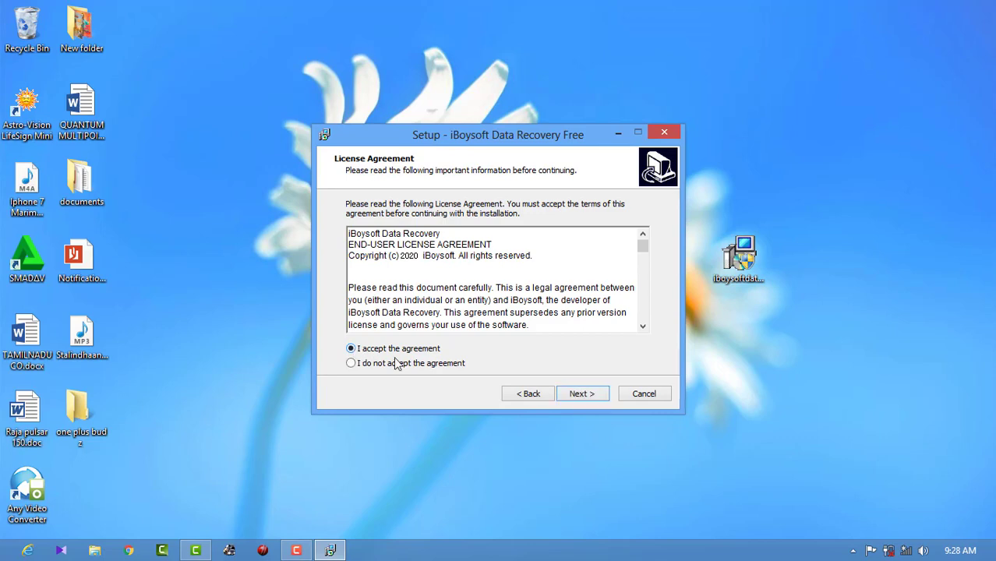
{"action": "left_click", "coordinate": [569, 395]}
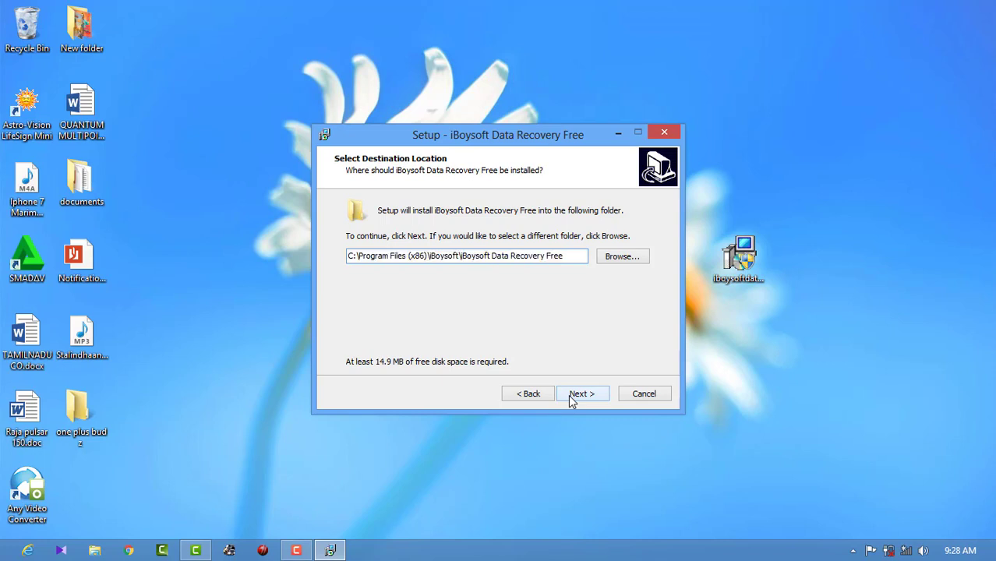
{"action": "left_click", "coordinate": [572, 397]}
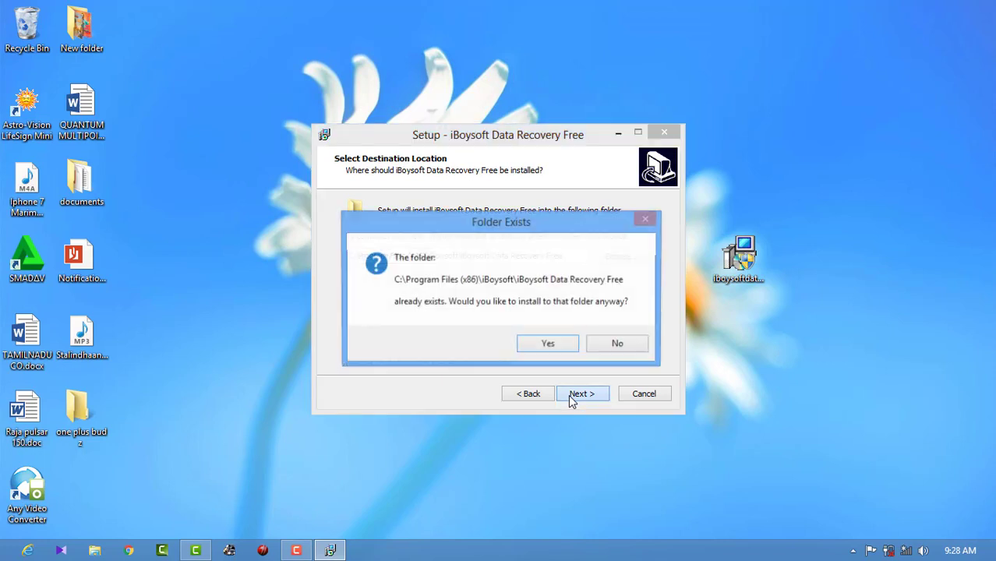
{"action": "left_click", "coordinate": [569, 344]}
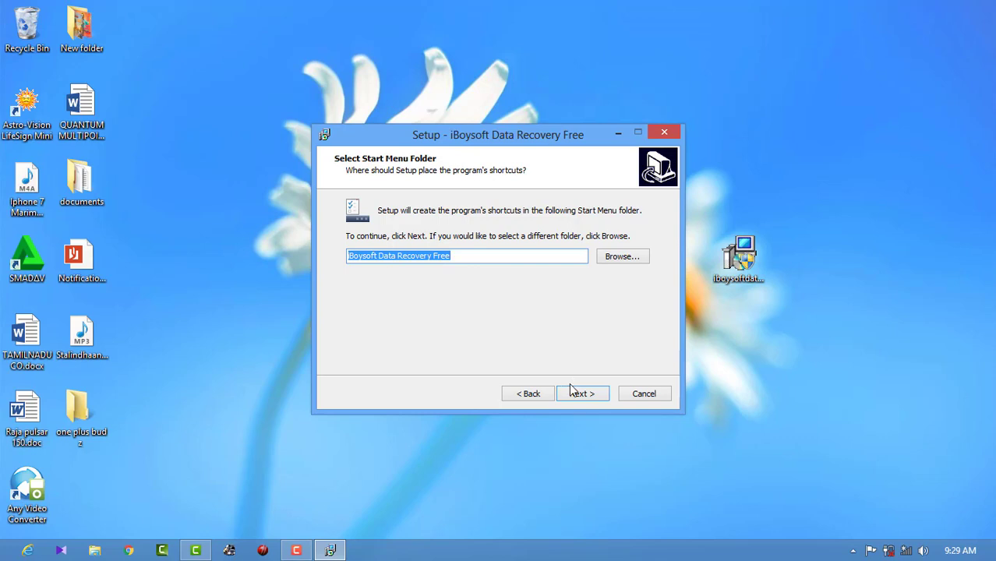
- Install with the default Start Menu folder and a desktop icon, launch the program on finishing, and close the browser window
{"action": "left_click", "coordinate": [573, 395]}
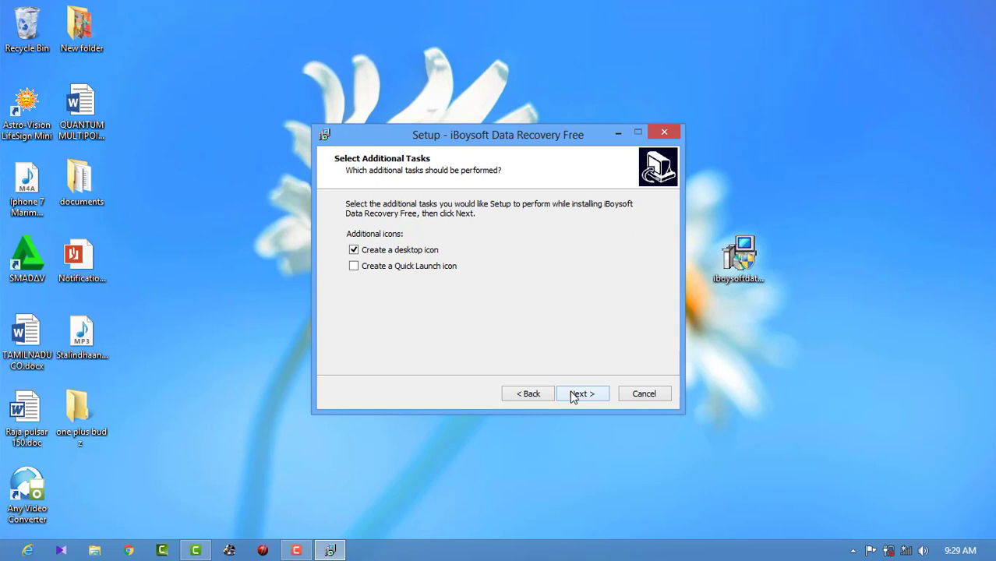
{"action": "left_click", "coordinate": [573, 395]}
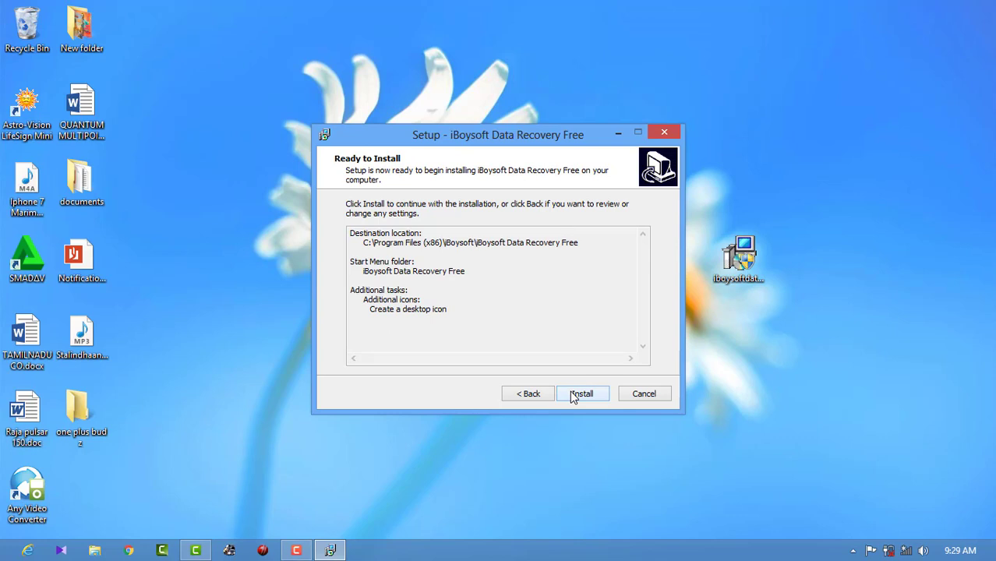
{"action": "left_click", "coordinate": [571, 393]}
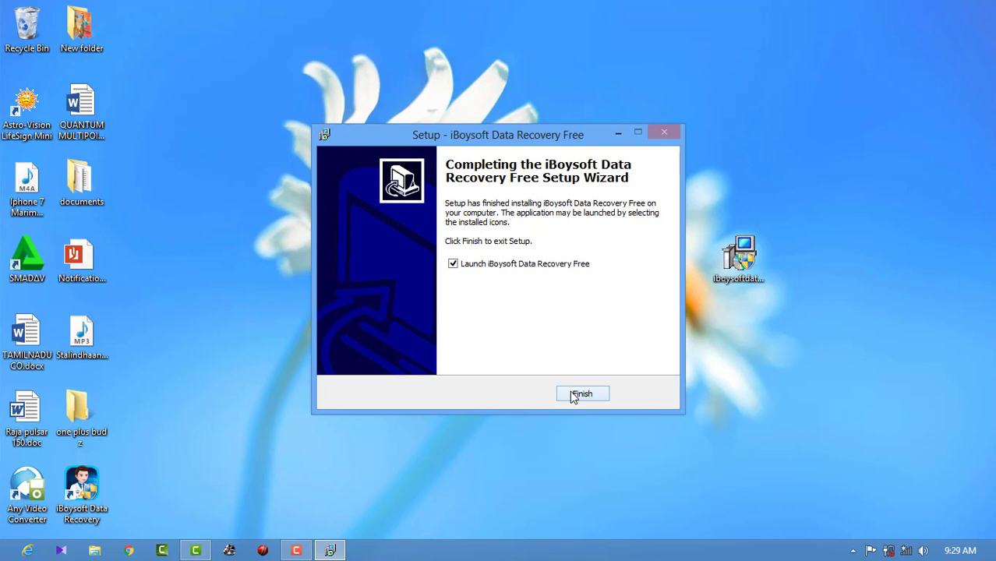
{"action": "left_click", "coordinate": [574, 395]}
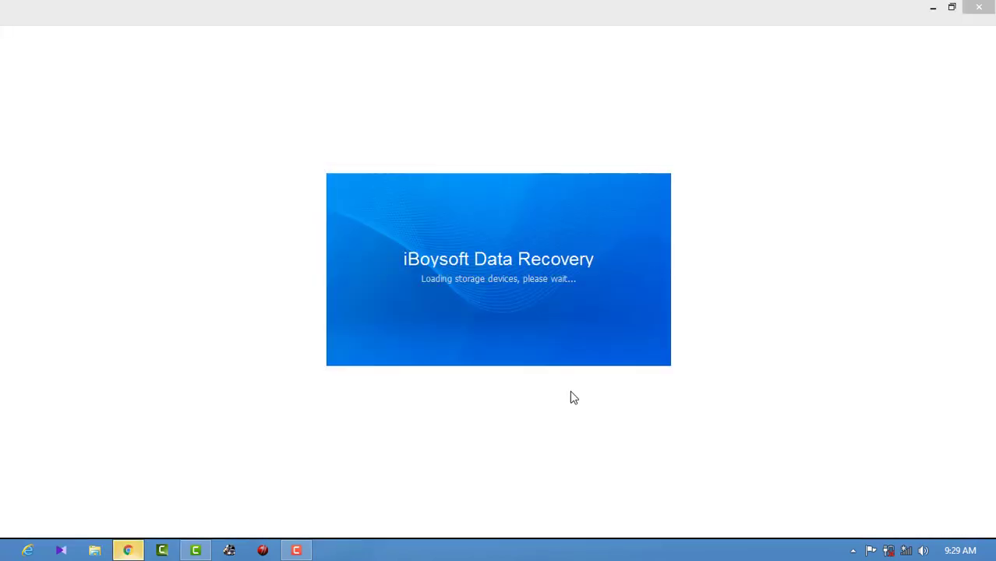
{"action": "left_click", "coordinate": [990, 6]}
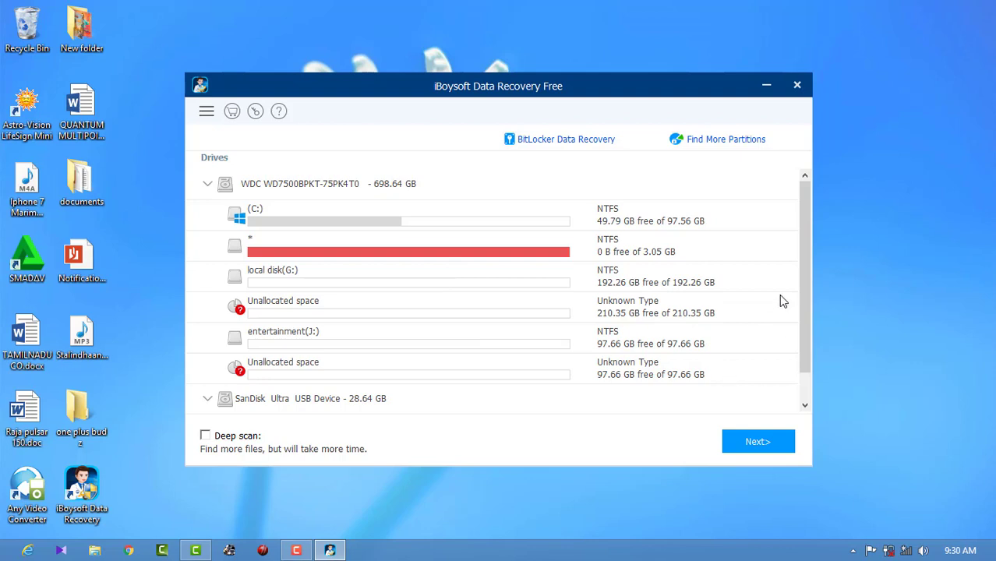
- Find the SanDisk USB drive in the drive list and open Removable Disk (I:) in a maximized File Explorer window
{"action": "left_click_drag", "start_coordinate": [805, 268], "coordinate": [806, 313]}
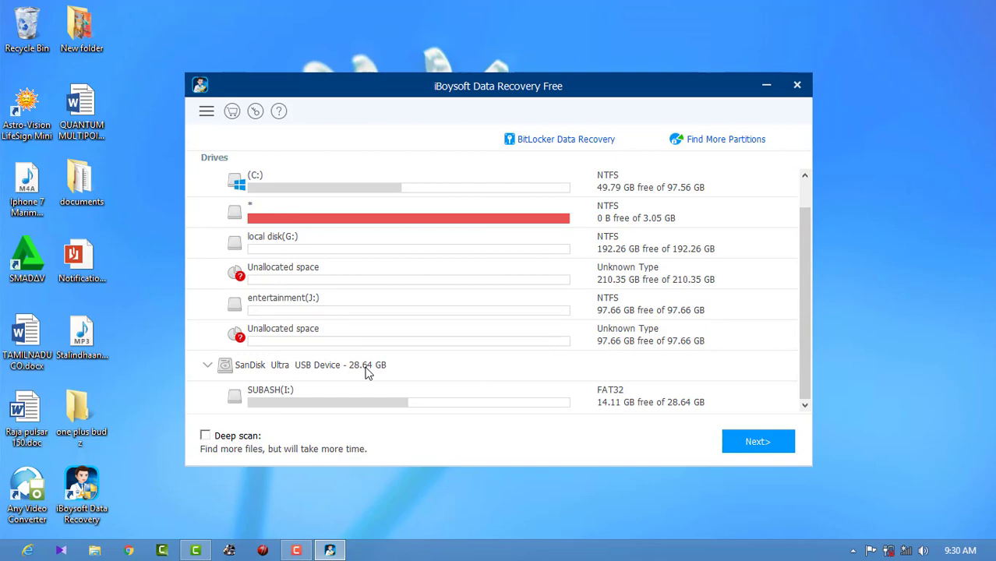
{"action": "key", "text": "super+e"}
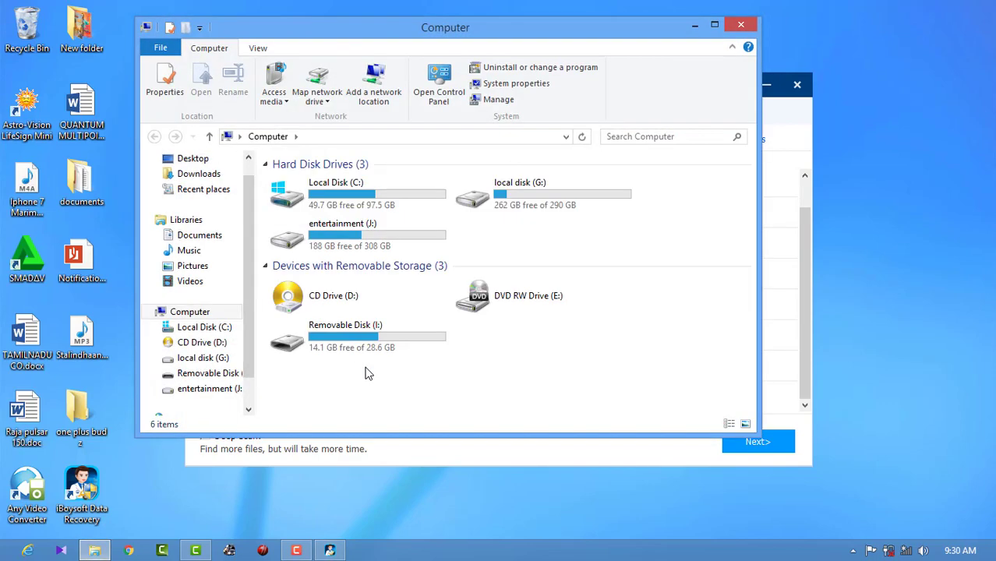
{"action": "double_click", "coordinate": [343, 334]}
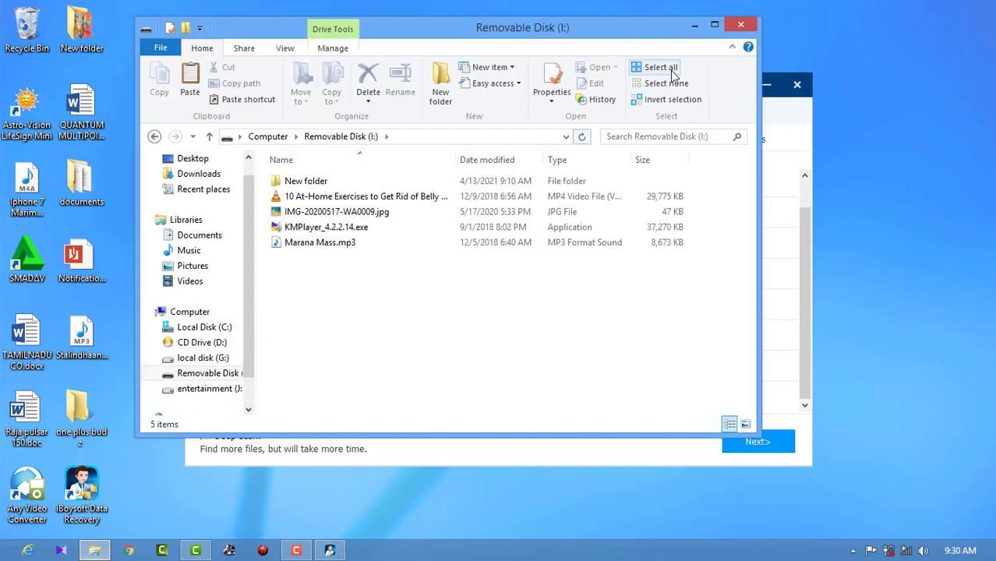
{"action": "left_click", "coordinate": [709, 27]}
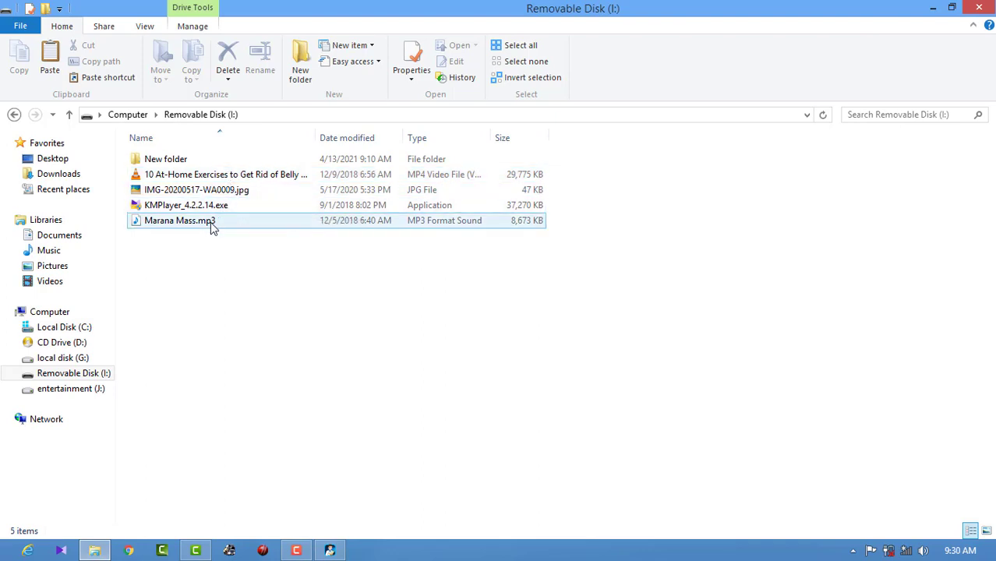
- Permanently delete the MP4, JPG, KMPlayer EXE and MP3 files from Removable Disk (I:), keeping New folder, and close the window
{"action": "left_click_drag", "start_coordinate": [207, 234], "coordinate": [203, 176]}
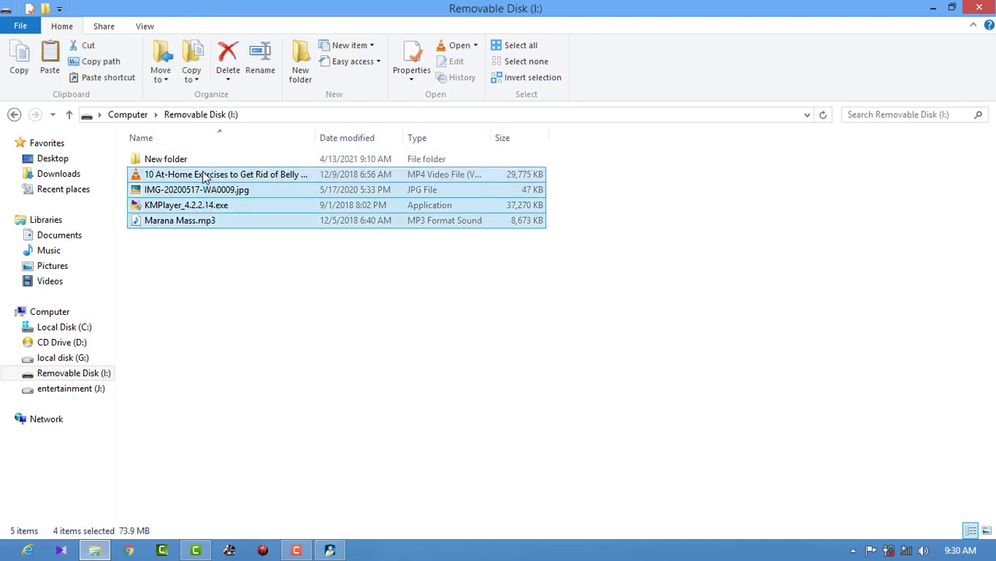
{"action": "key", "text": "Delete"}
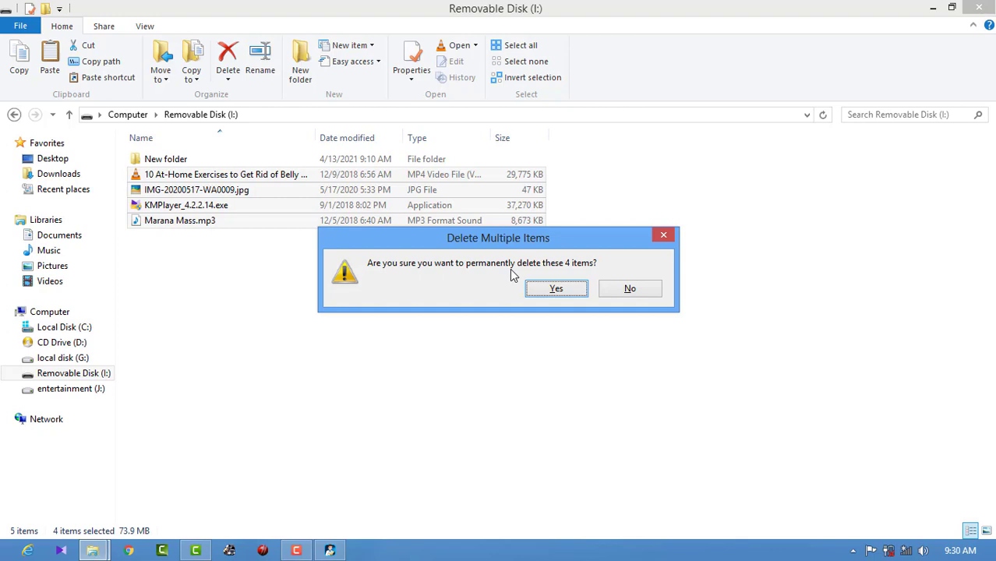
{"action": "left_click", "coordinate": [575, 291]}
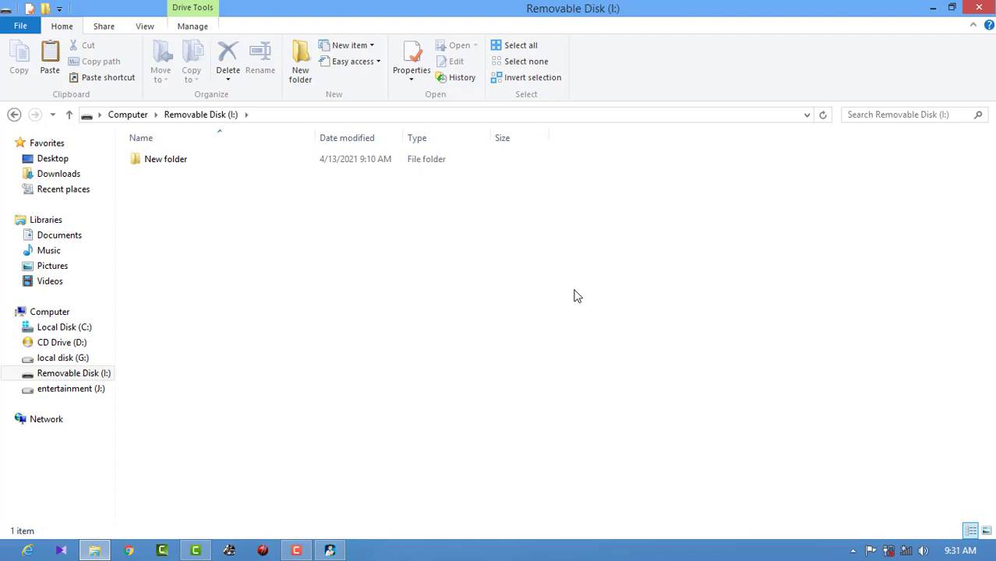
{"action": "left_click", "coordinate": [990, 6]}
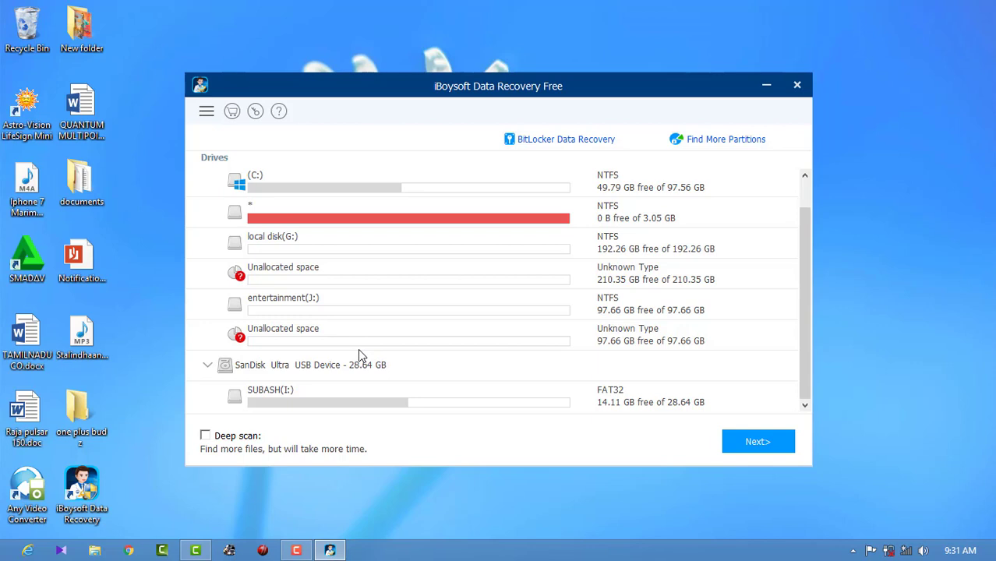
- Scan the FAT32 partition (I:) of the SanDisk USB device for lost files with Deep scan turned off
{"action": "left_click", "coordinate": [354, 410]}
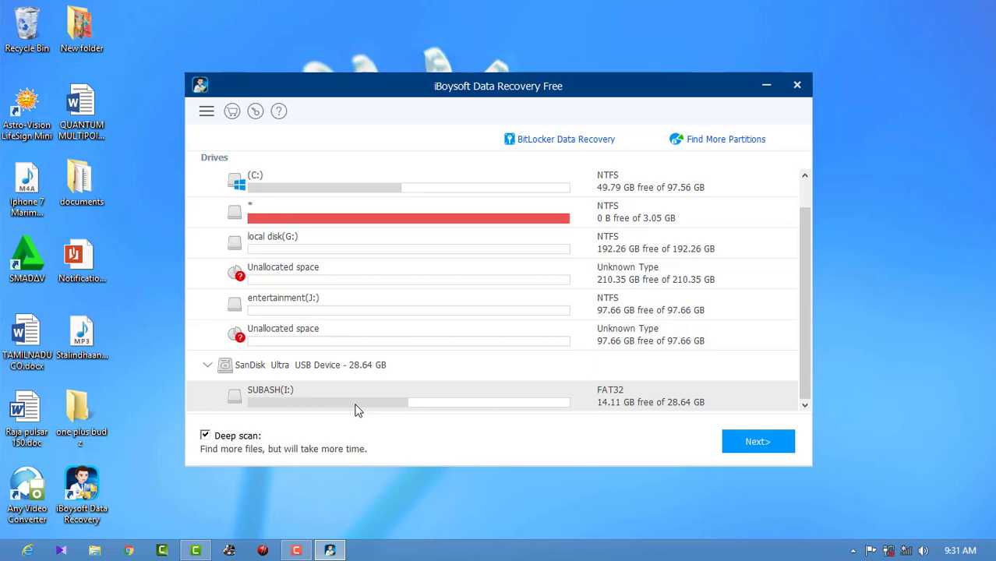
{"action": "left_click", "coordinate": [208, 440]}
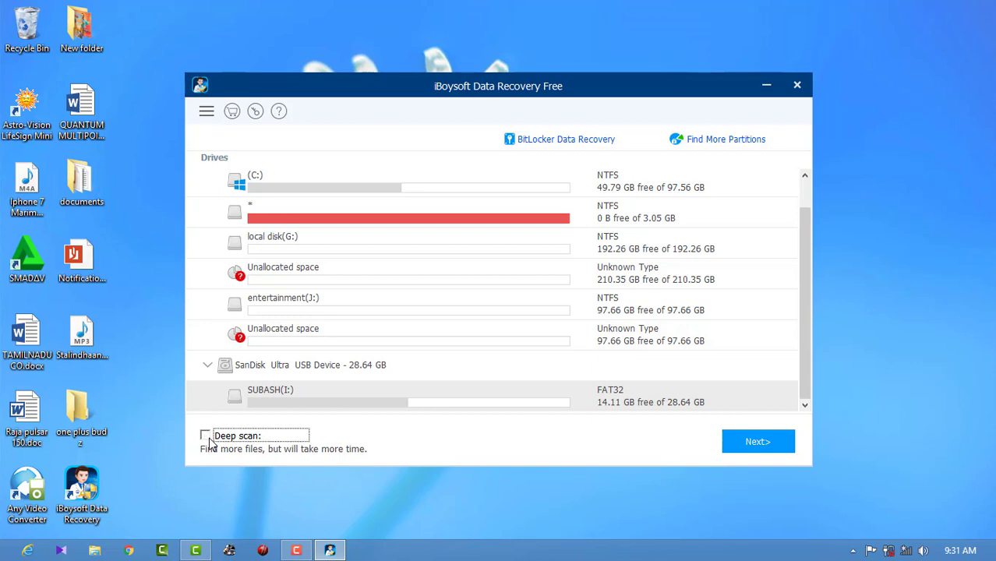
{"action": "left_click", "coordinate": [749, 444]}
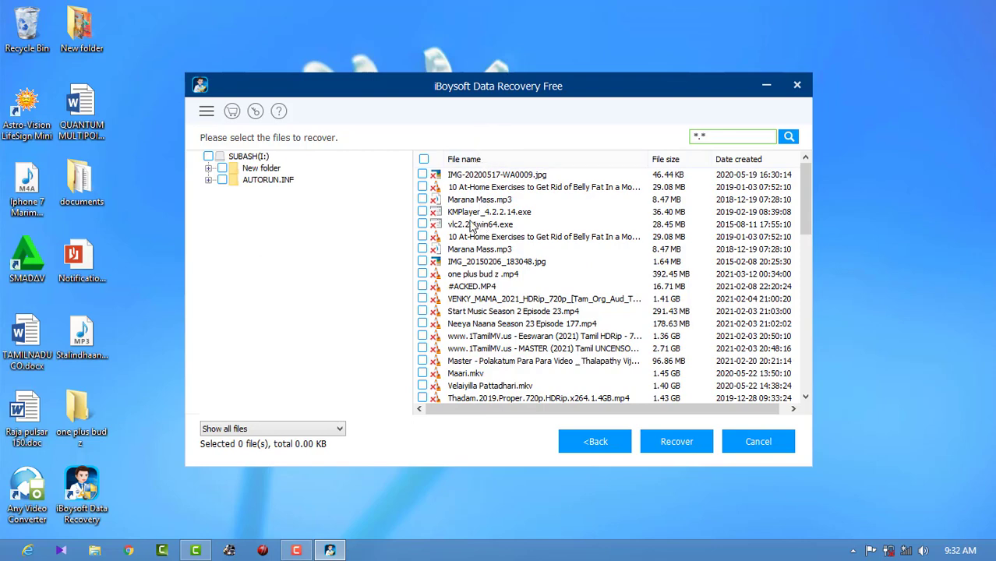
- Mark IMG-20200517-WA0009.jpg and the first-listed 10 At-Home Exercises video, Marana Mass.mp3 and KMPlayer_4.2.2.14.exe for recovery, and dismiss the preview pane
{"action": "left_click", "coordinate": [422, 174]}
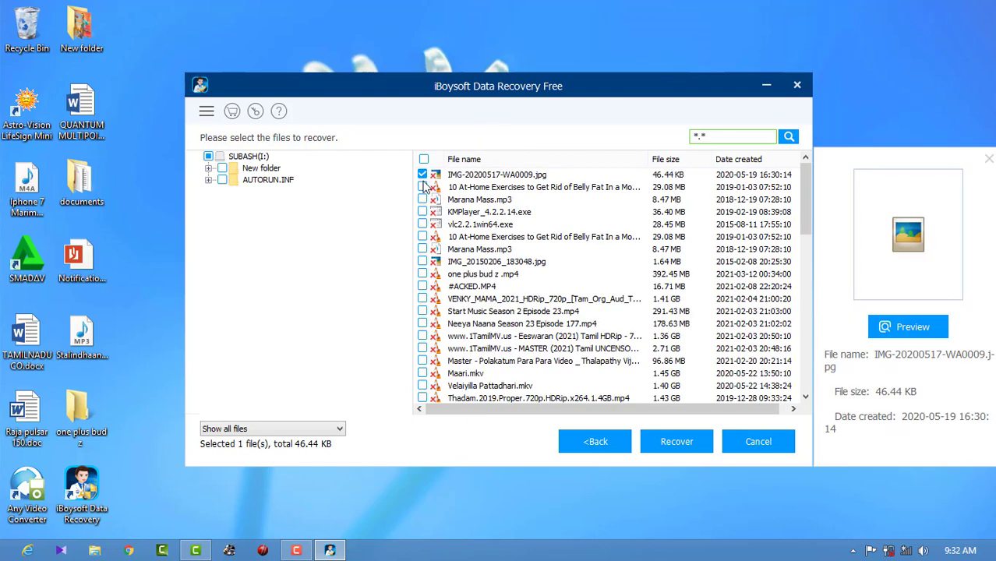
{"action": "left_click", "coordinate": [422, 187]}
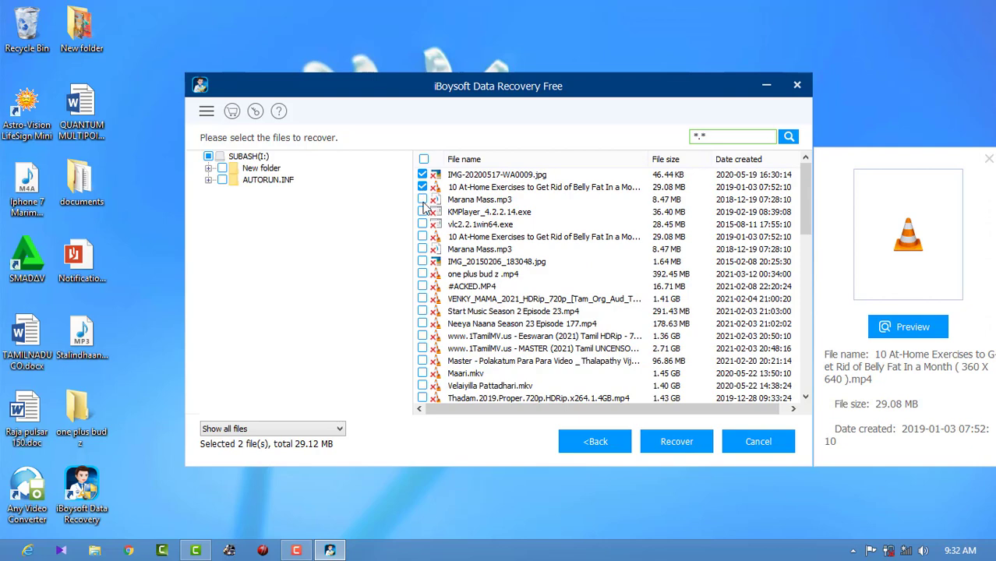
{"action": "left_click", "coordinate": [422, 200]}
{"action": "left_click", "coordinate": [422, 212]}
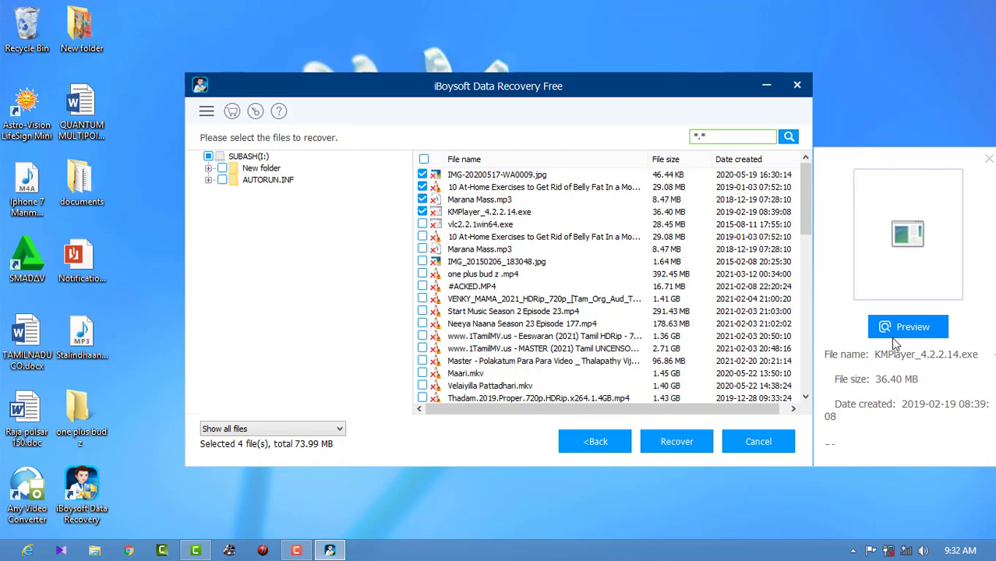
{"action": "left_click", "coordinate": [988, 161]}
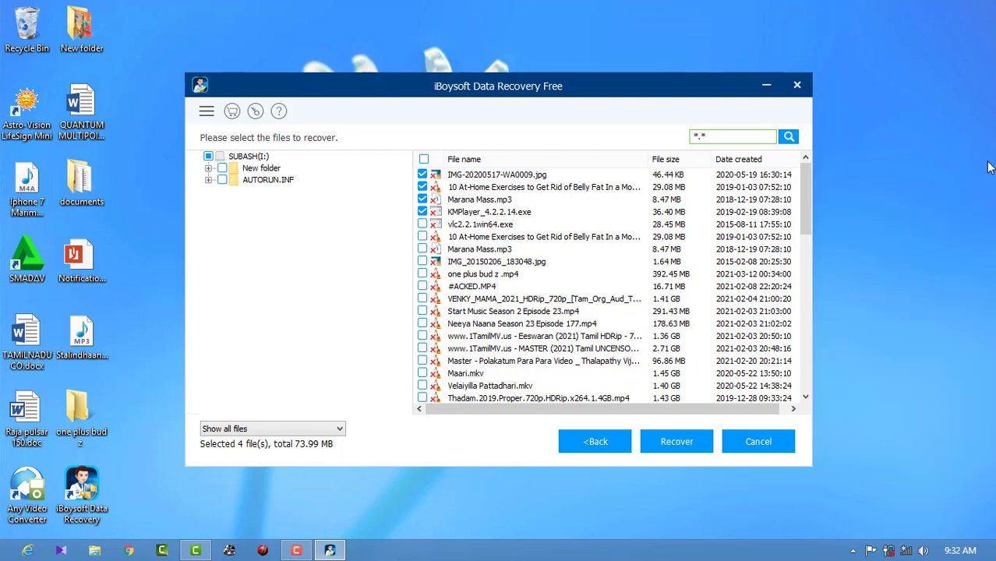
- Recover the marked files and save them to the Desktop
{"action": "left_click", "coordinate": [677, 442]}
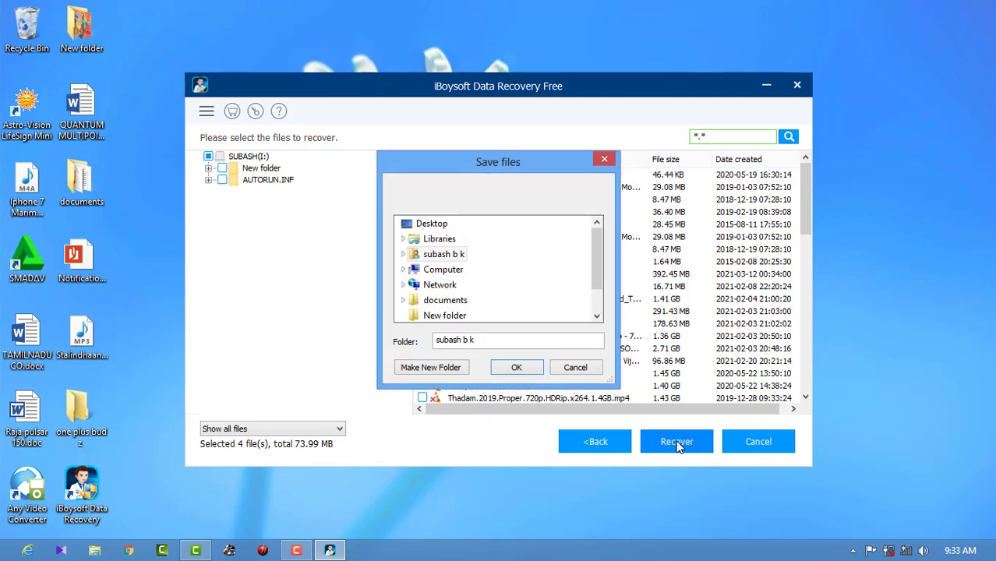
{"action": "left_click", "coordinate": [433, 225]}
{"action": "left_click", "coordinate": [515, 367]}
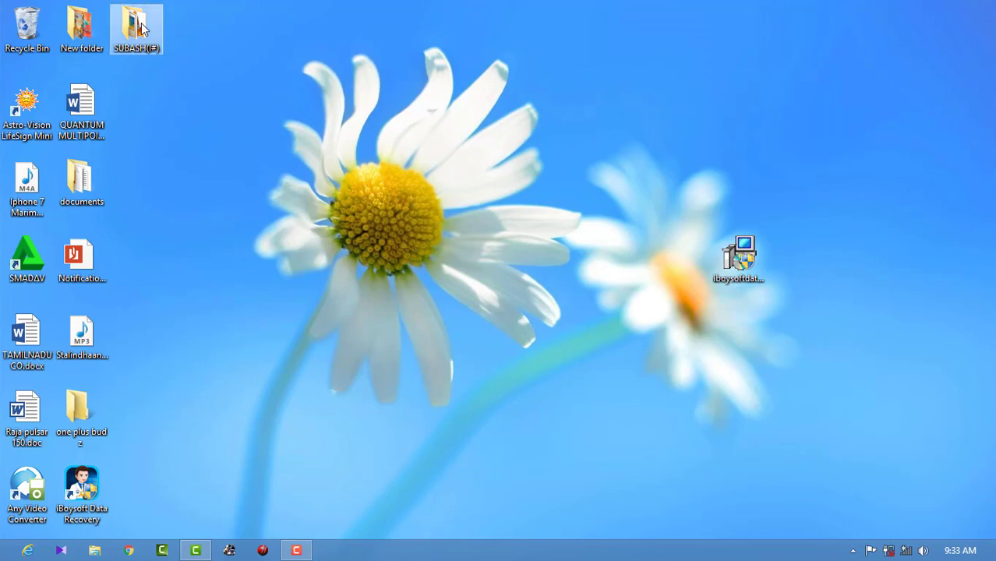
- Check the contents of the recovered folder on the desktop and put its window away
{"action": "double_click", "coordinate": [137, 28]}
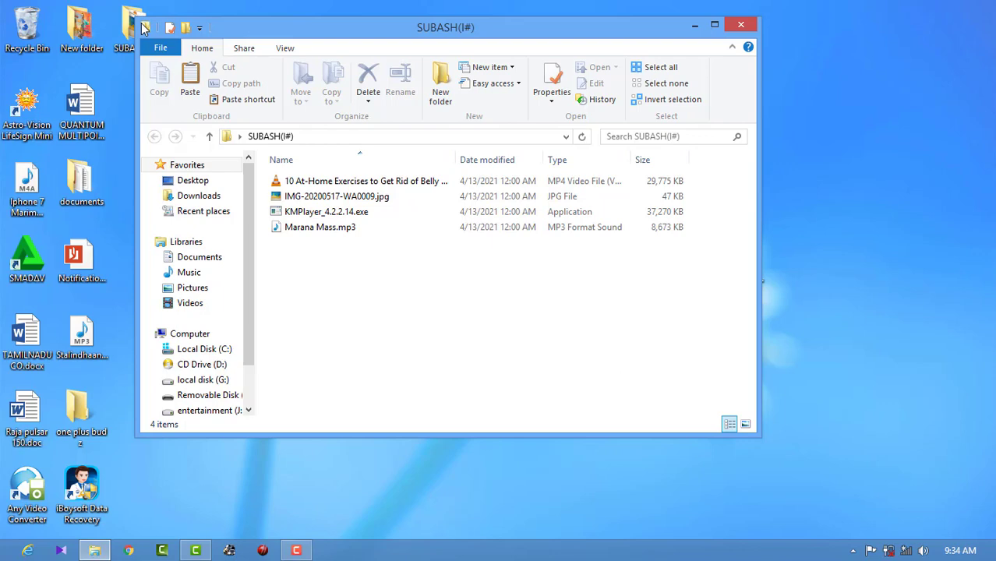
{"action": "left_click", "coordinate": [694, 26]}
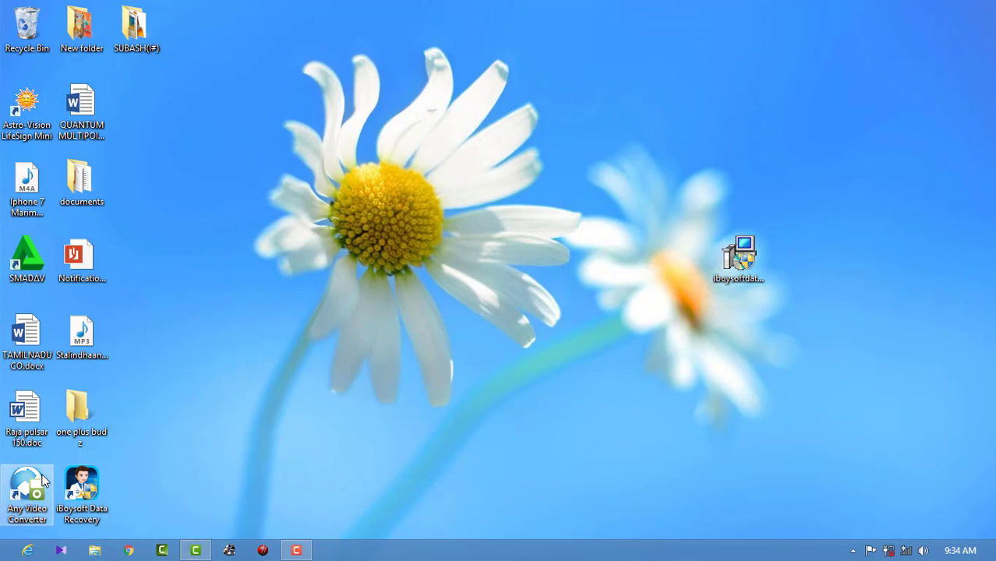
- Launch iBoysoft Data Recovery again from the desktop
{"action": "double_click", "coordinate": [97, 491]}
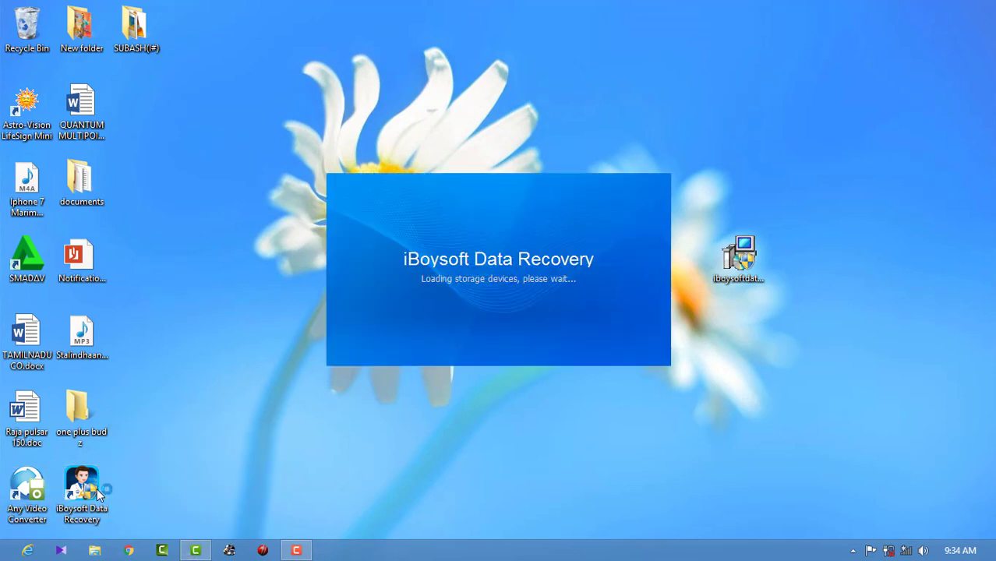